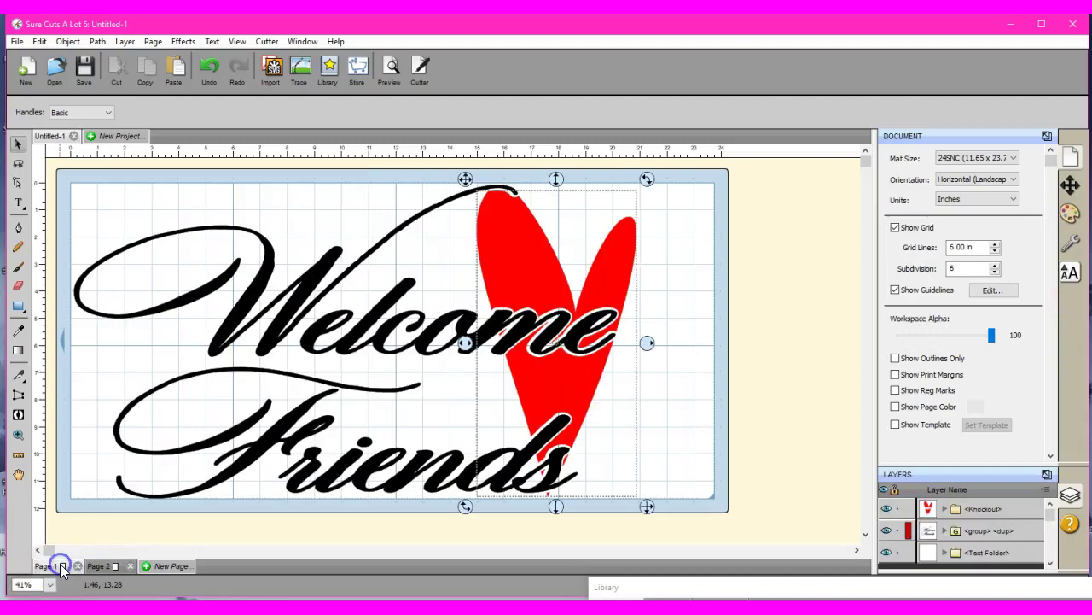
- Check the heart and layer options on Page 1, then add a blank Page 3
left_click(657, 248)
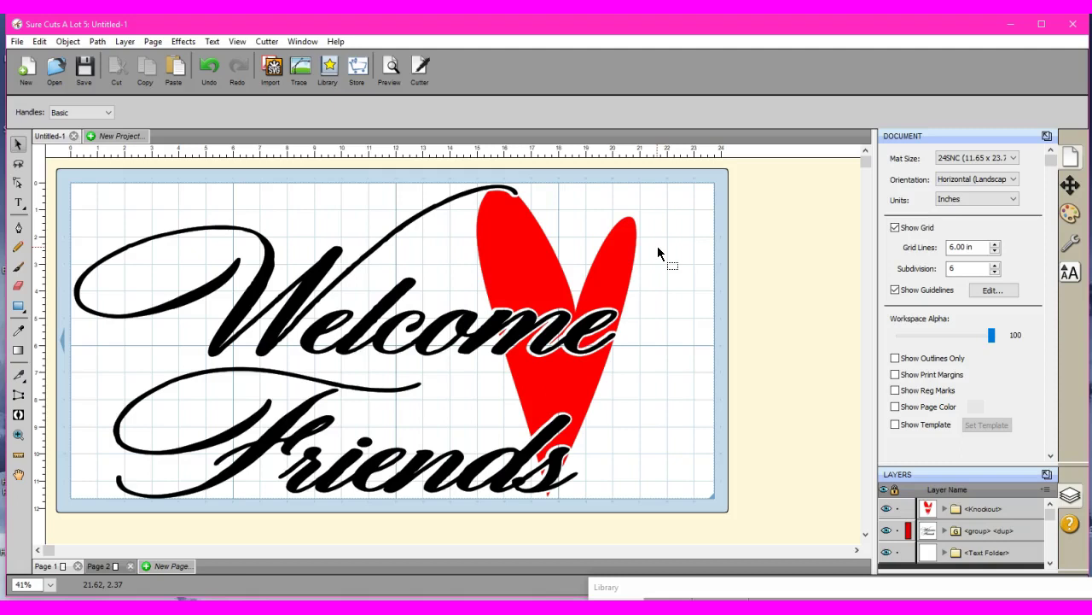
left_click(1047, 493)
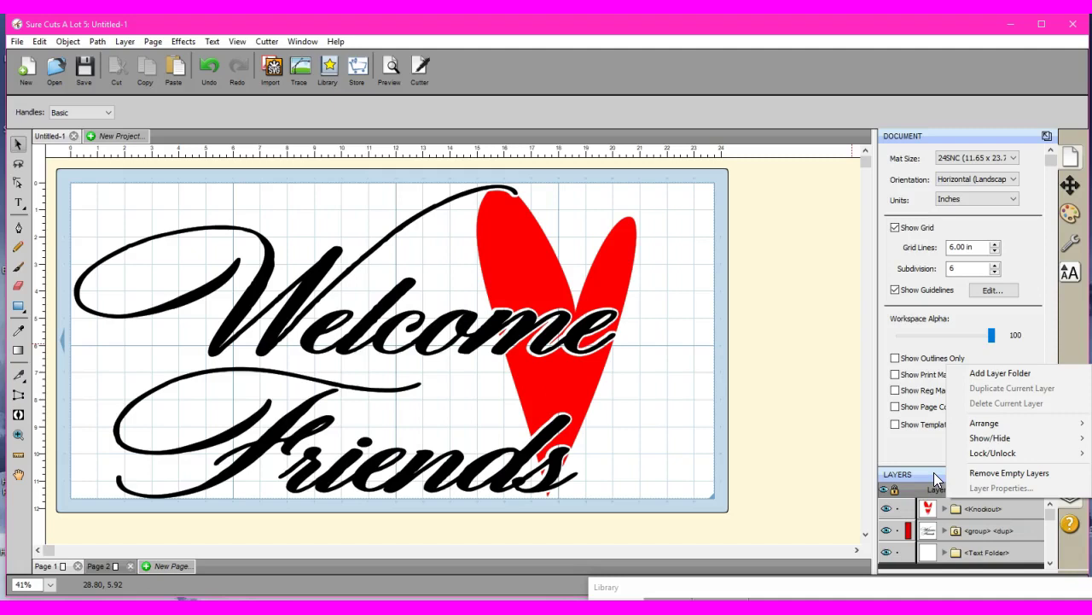
left_click(784, 456)
left_click(554, 397)
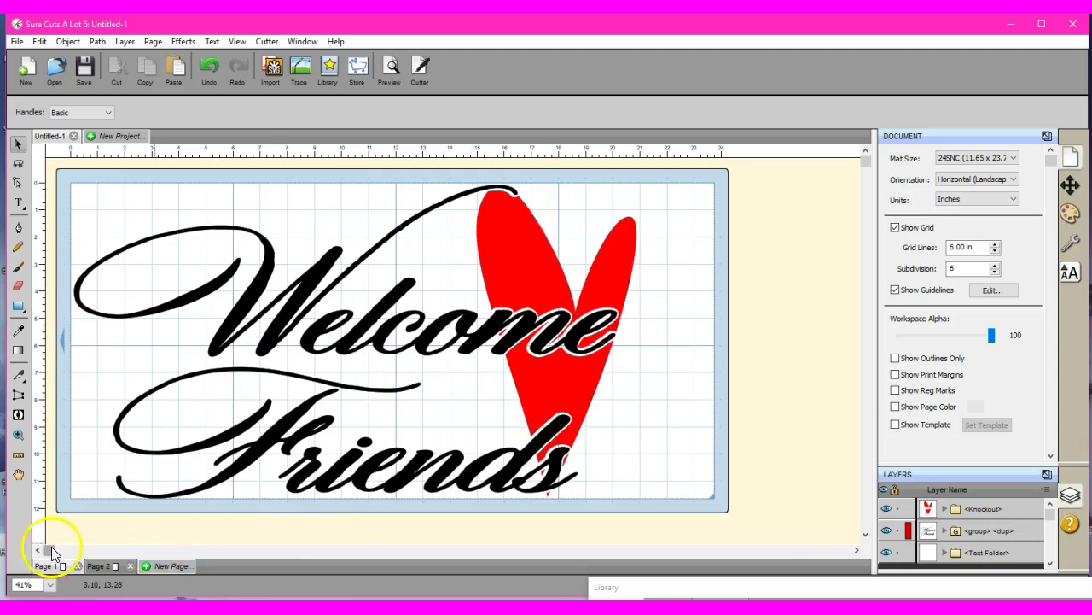
left_click_drag(51, 551, 147, 540)
left_click_drag(145, 541, 639, 295)
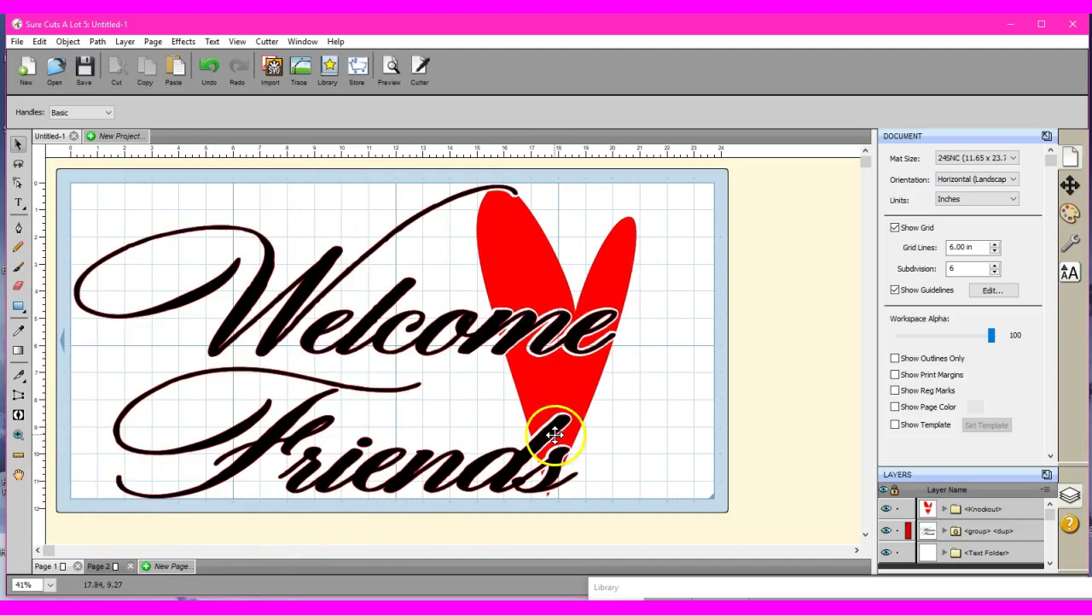
left_click(524, 258)
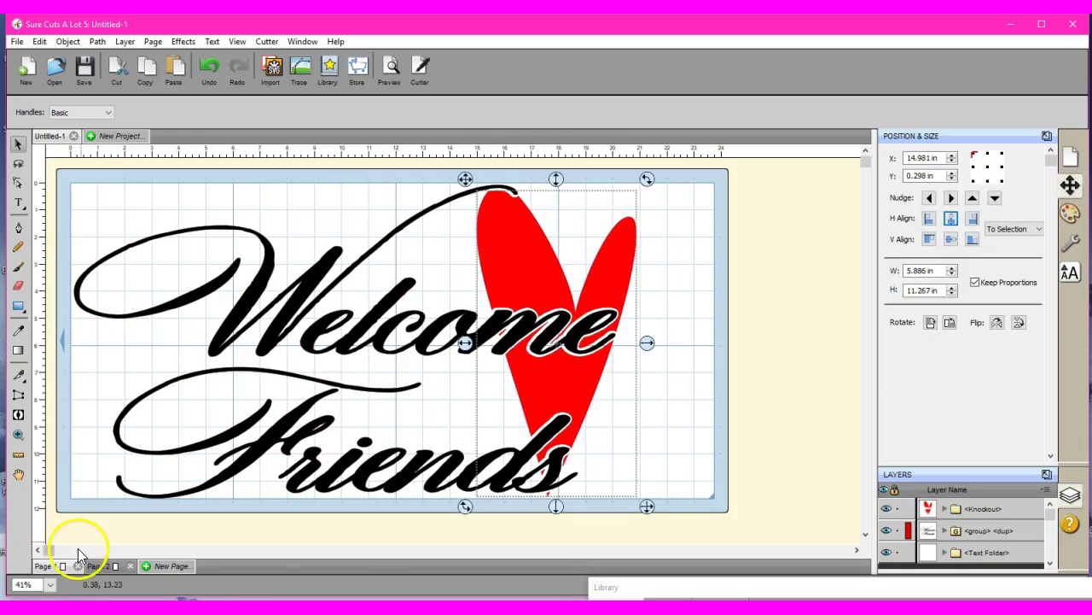
left_click(182, 567)
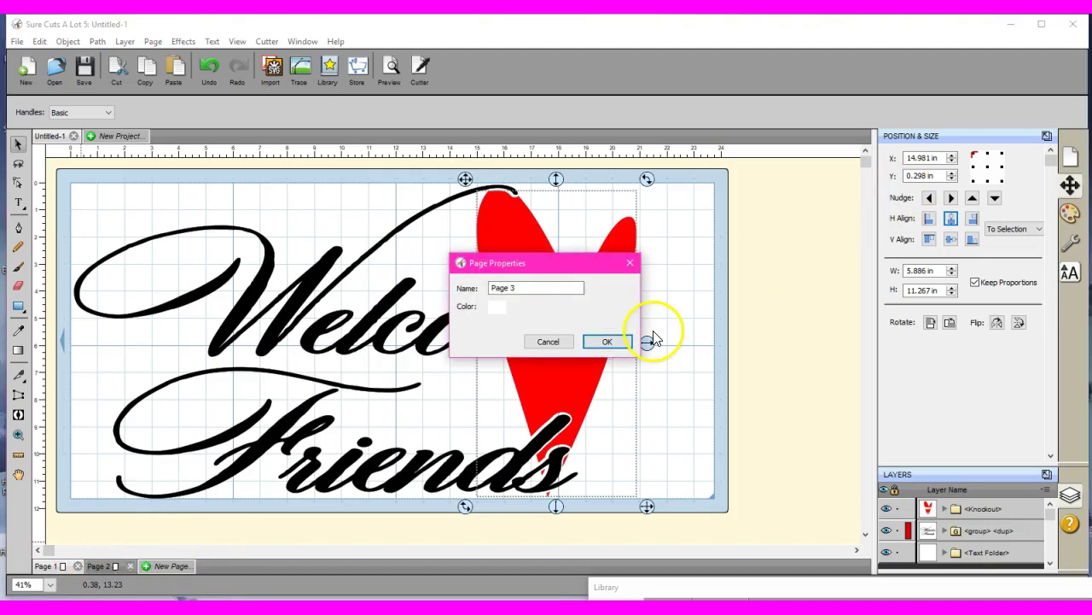
left_click(610, 340)
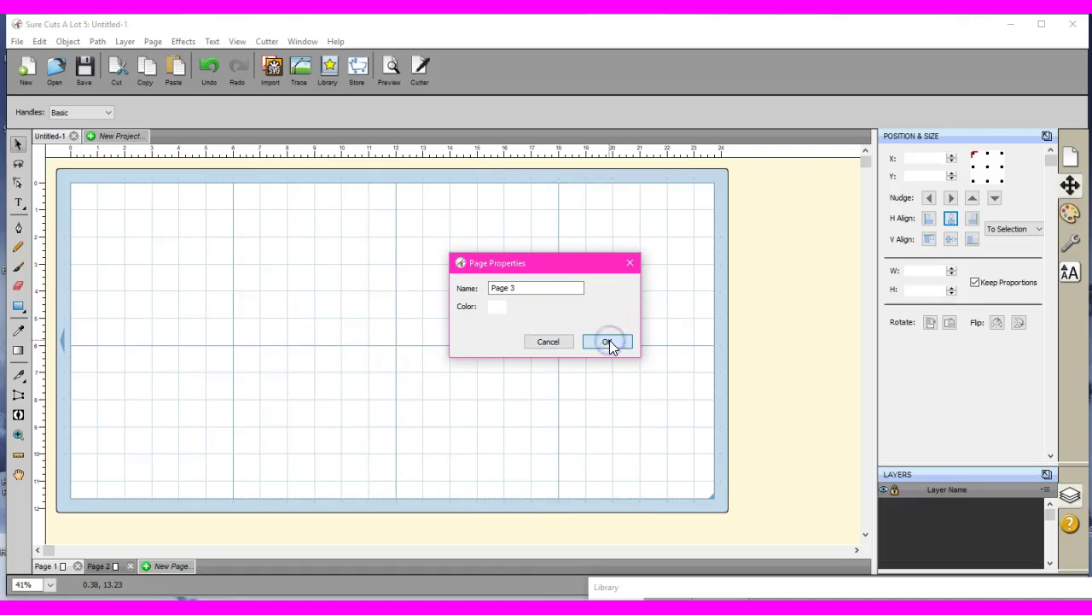
- Copy the red heart from Page 1's Welcome Friends design and switch to empty Page 2
left_click(49, 566)
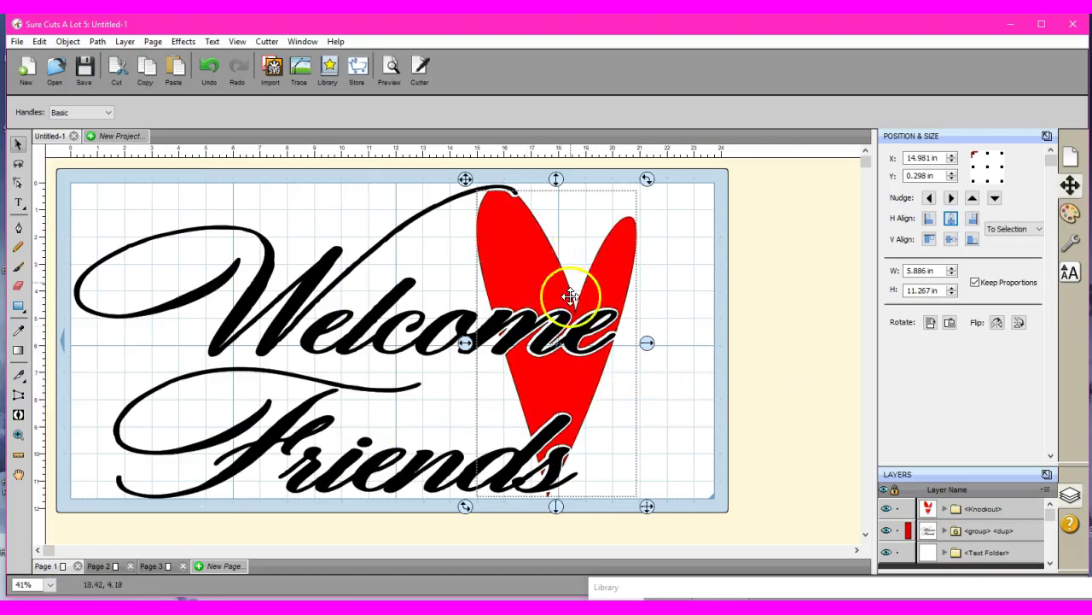
left_click(830, 327)
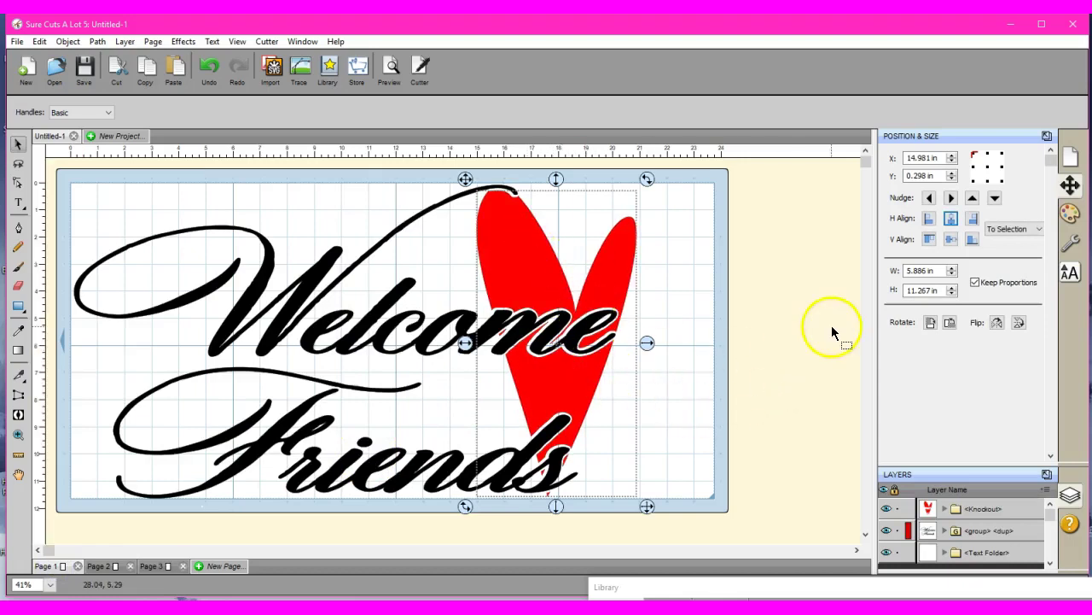
left_click(527, 270)
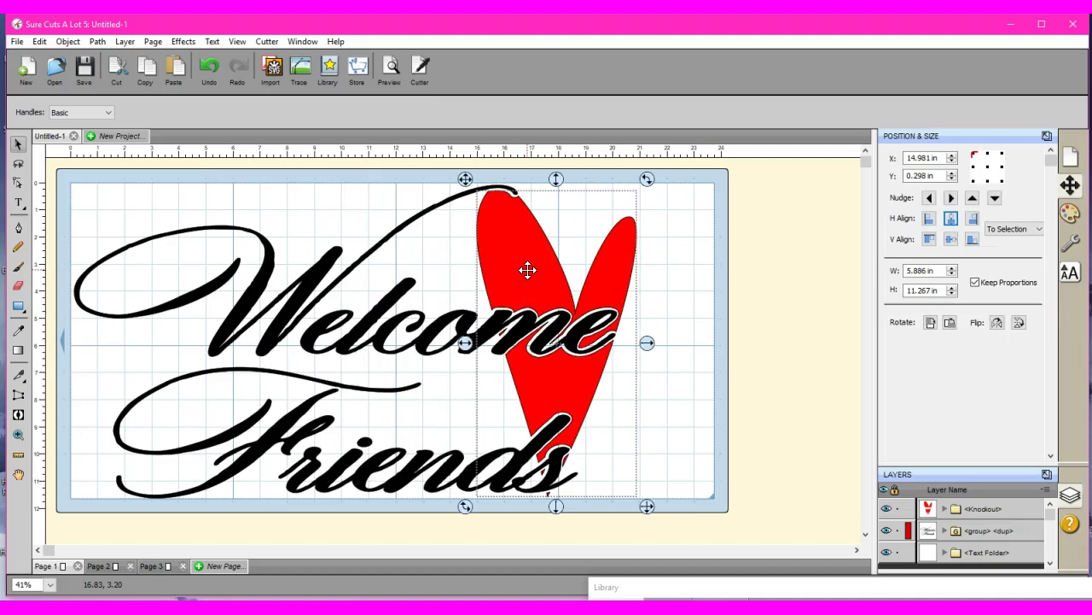
right_click(529, 271)
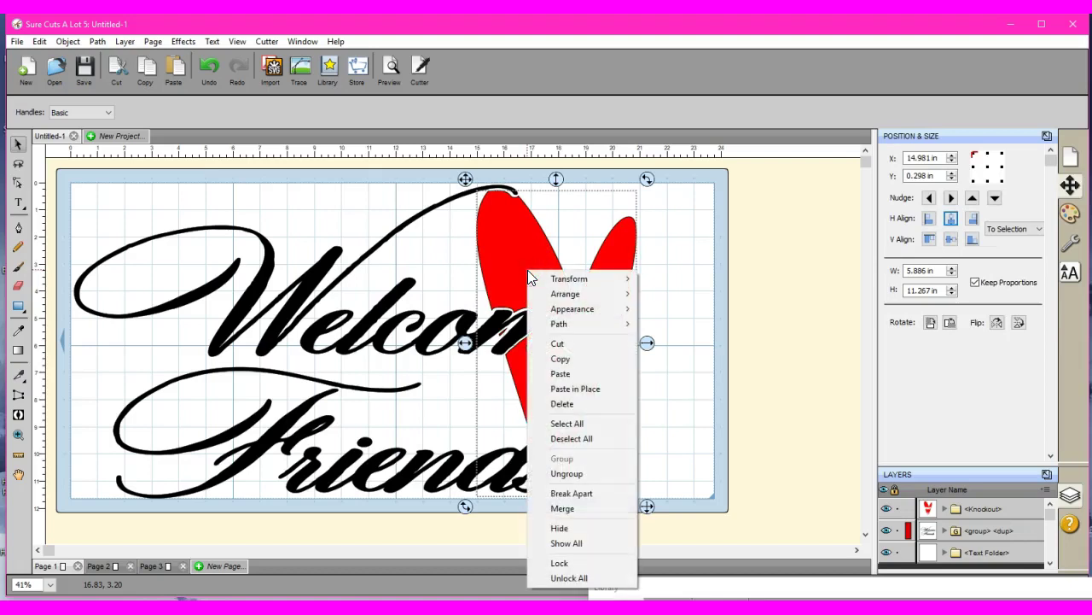
left_click(545, 358)
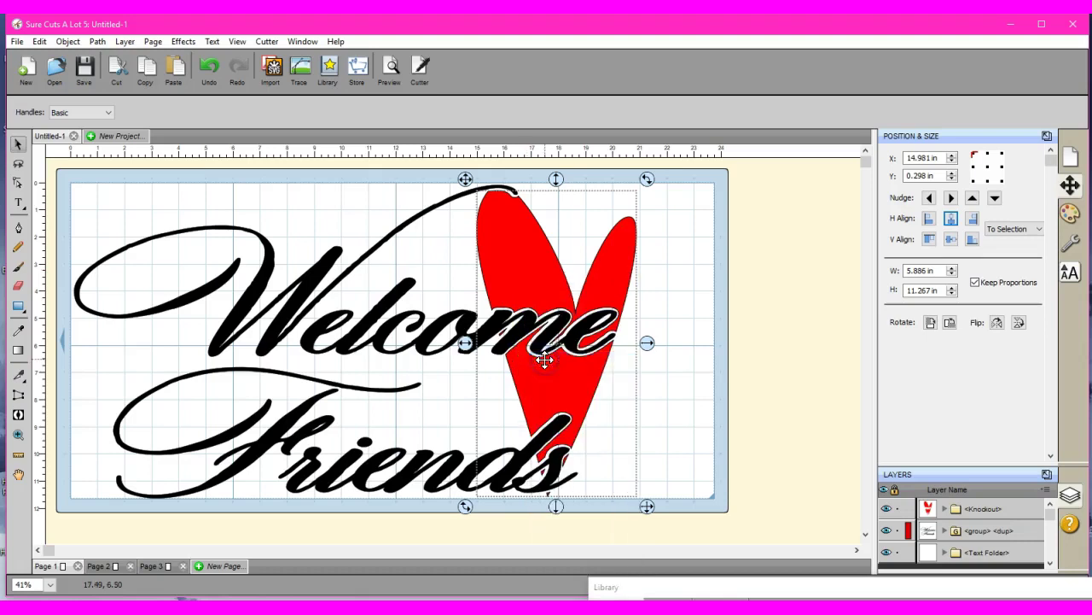
left_click(110, 566)
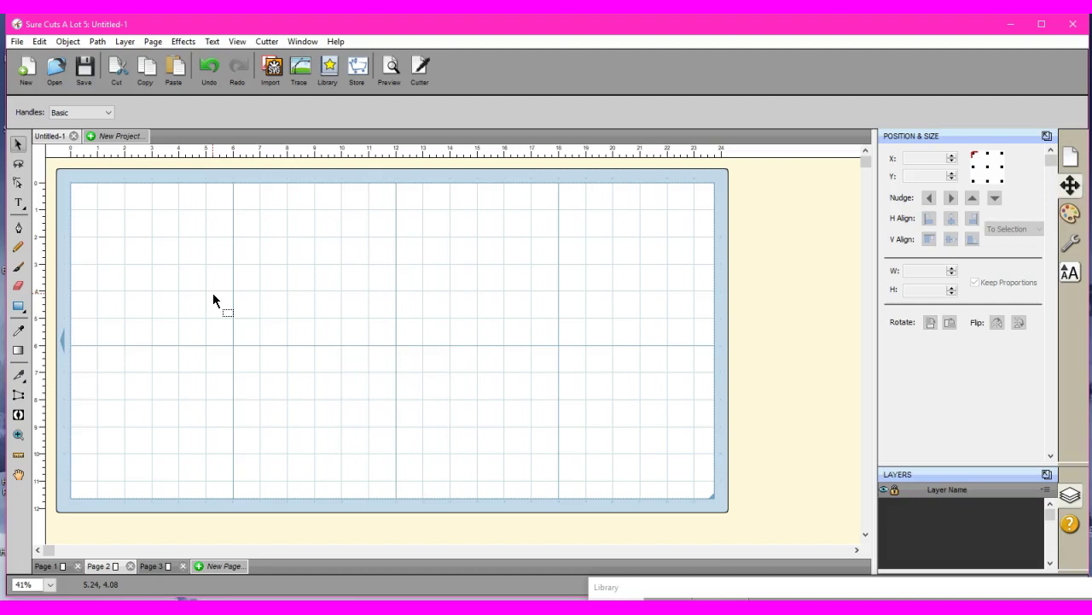
- Paste a copy of the red heart onto Page 2
right_click(214, 299)
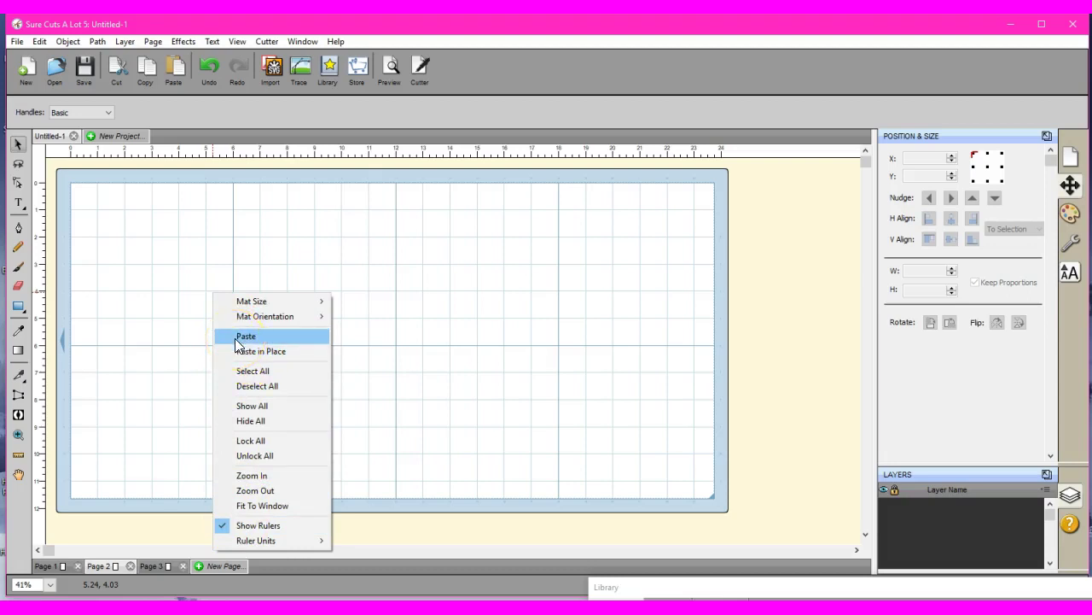
left_click(238, 338)
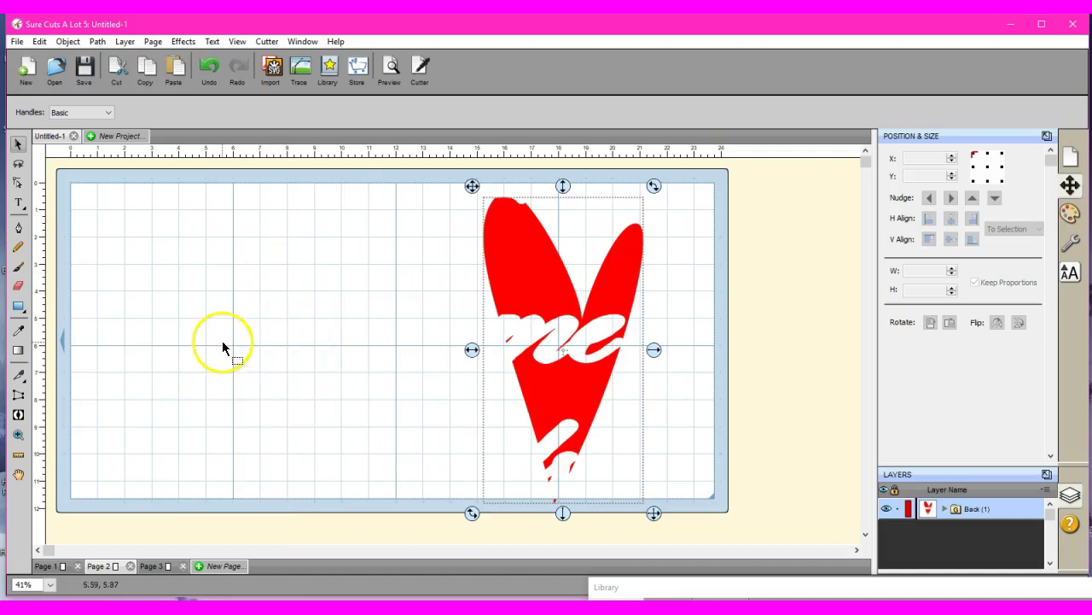
left_click(184, 322)
- Try Paste in Place, then delete both heart copies from Page 2
right_click(183, 324)
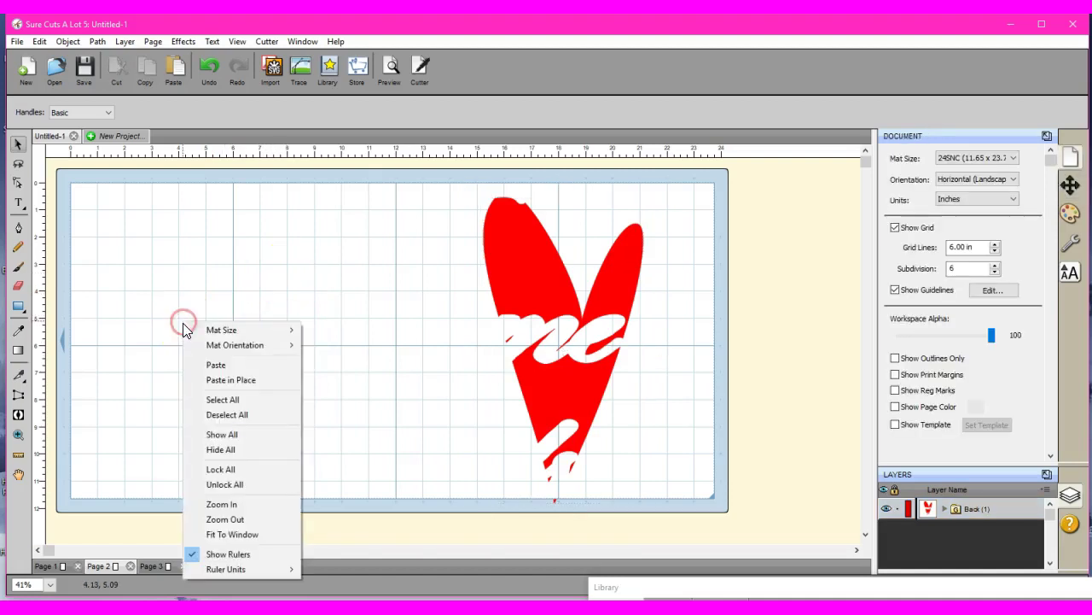
left_click(204, 381)
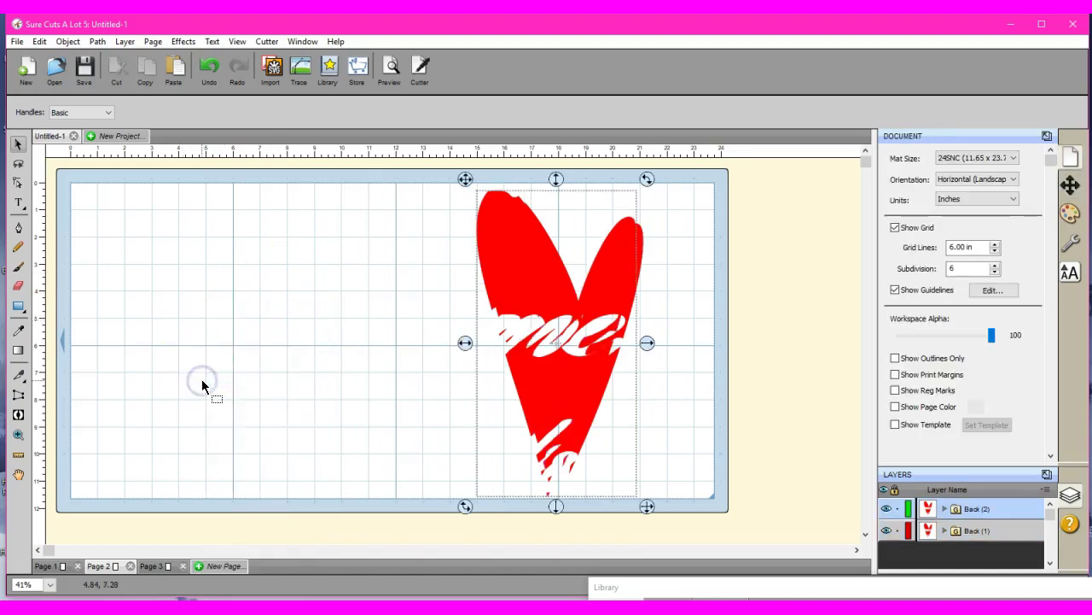
left_click(367, 296)
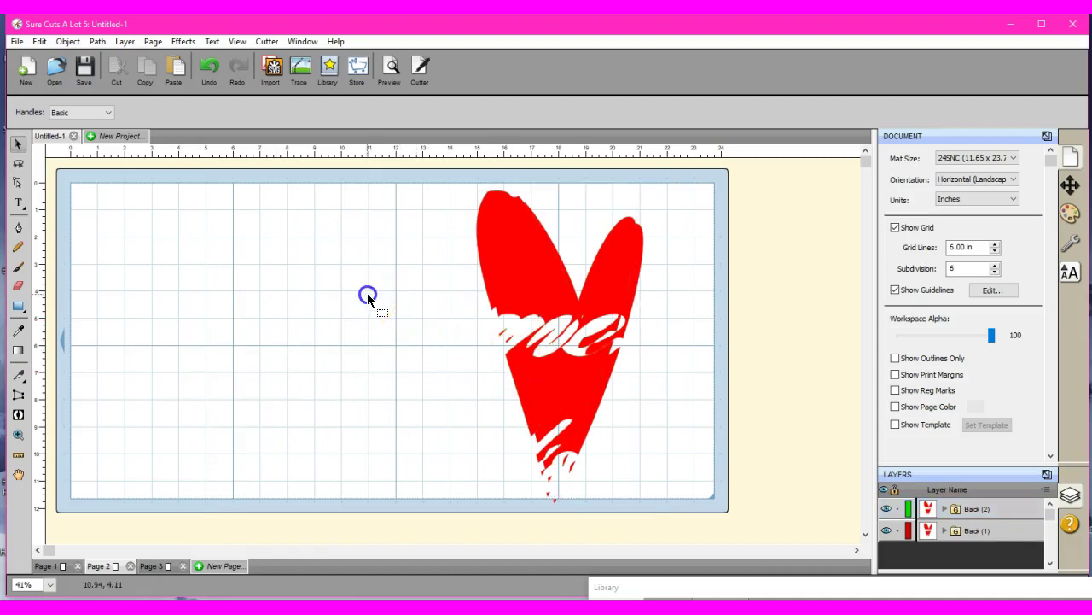
left_click_drag(537, 247, 226, 237)
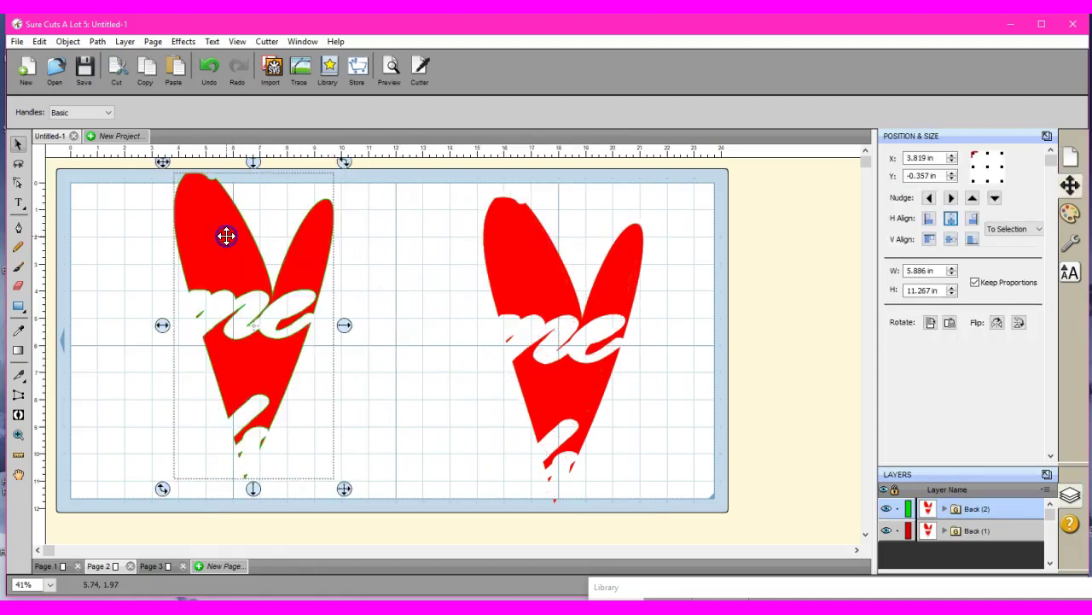
key("Delete")
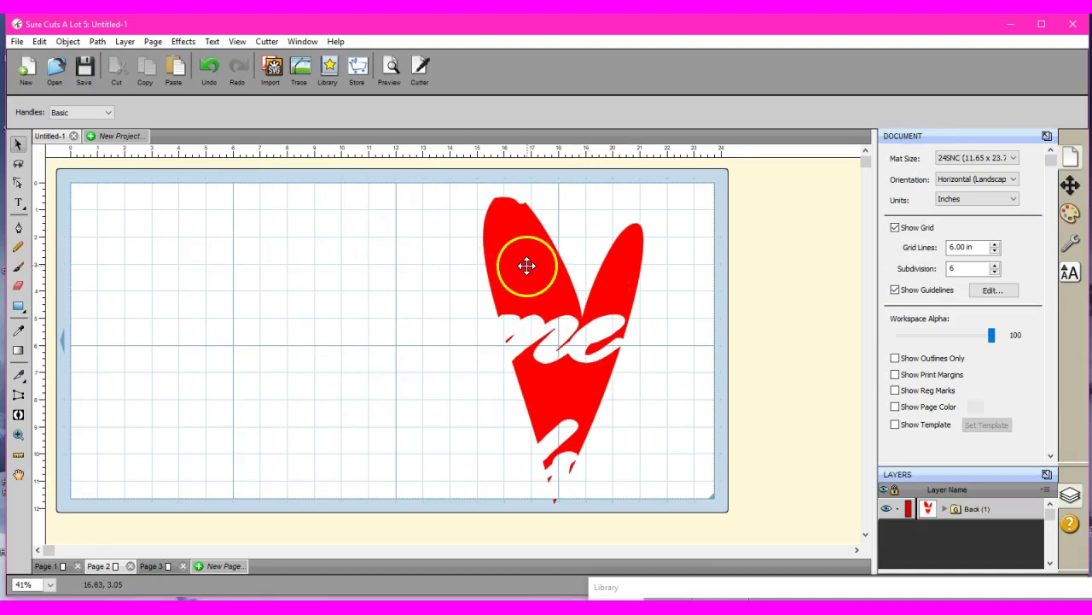
left_click(527, 265)
key("Delete")
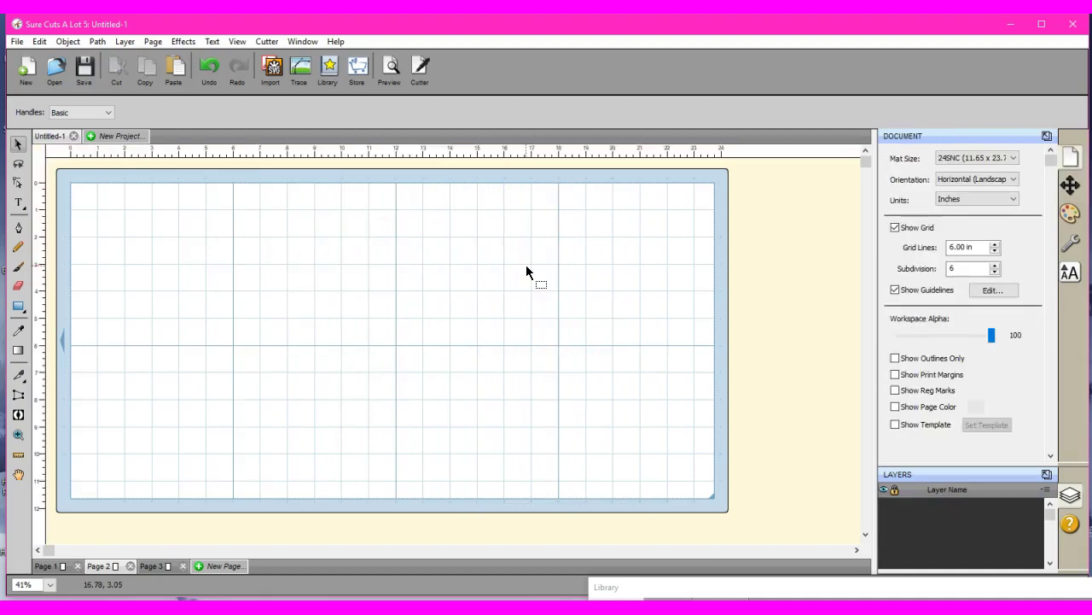
- Paste the heart in place on Page 2 at its original position
left_click(500, 293)
right_click(499, 293)
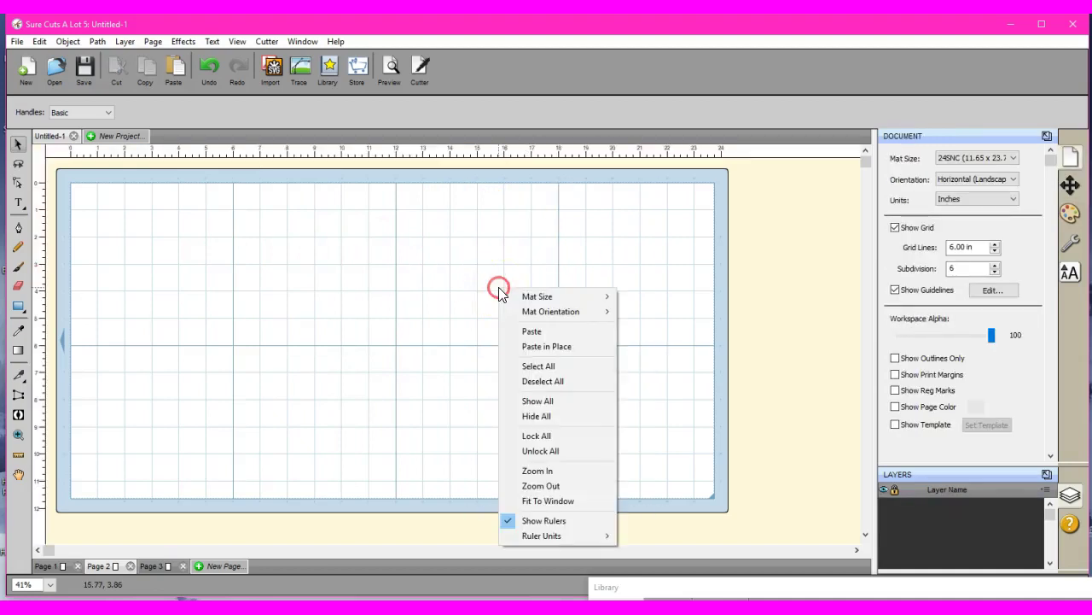
left_click(528, 348)
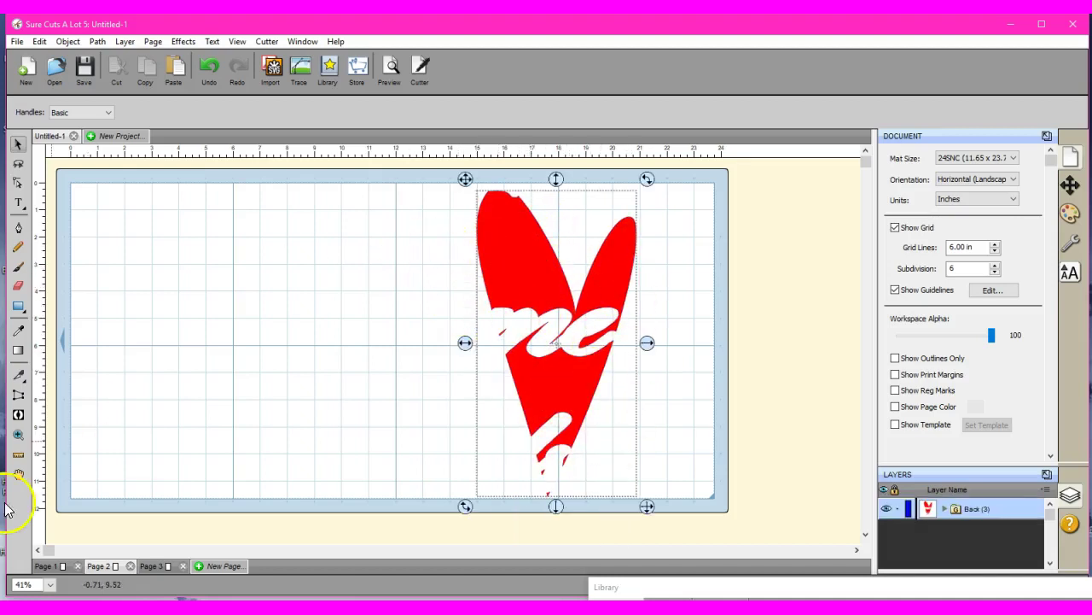
- Paste an extra heart copy on Page 2, move it aside and delete it
left_click(57, 570)
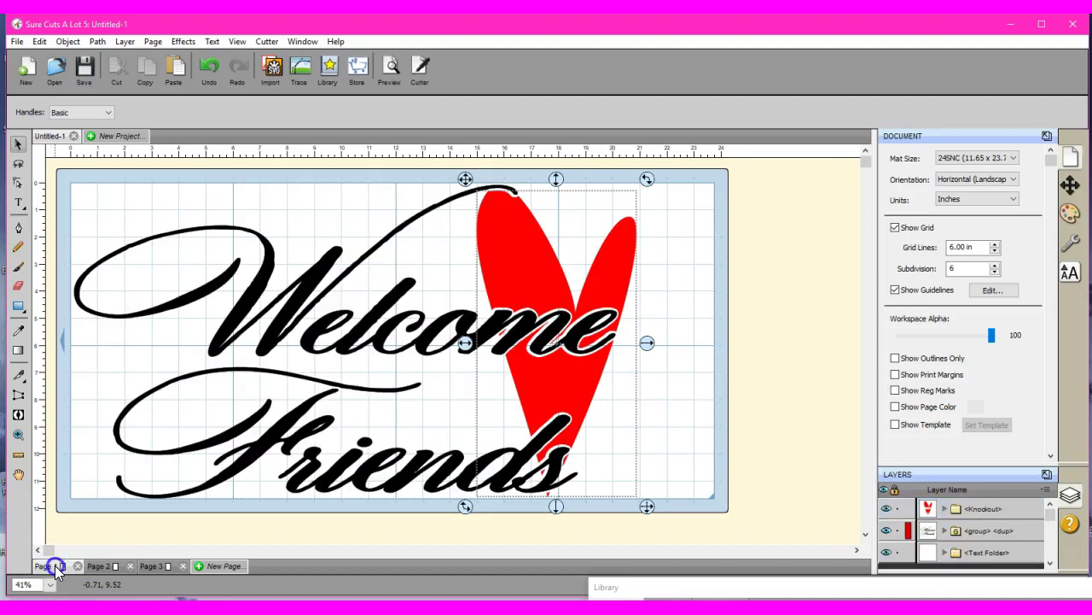
left_click(104, 569)
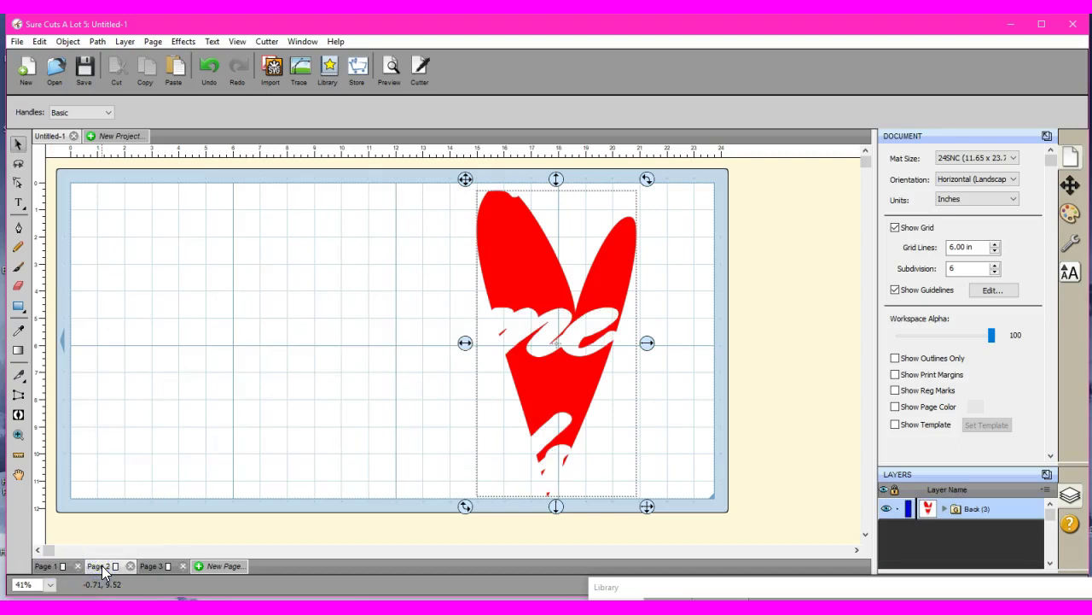
left_click(147, 282)
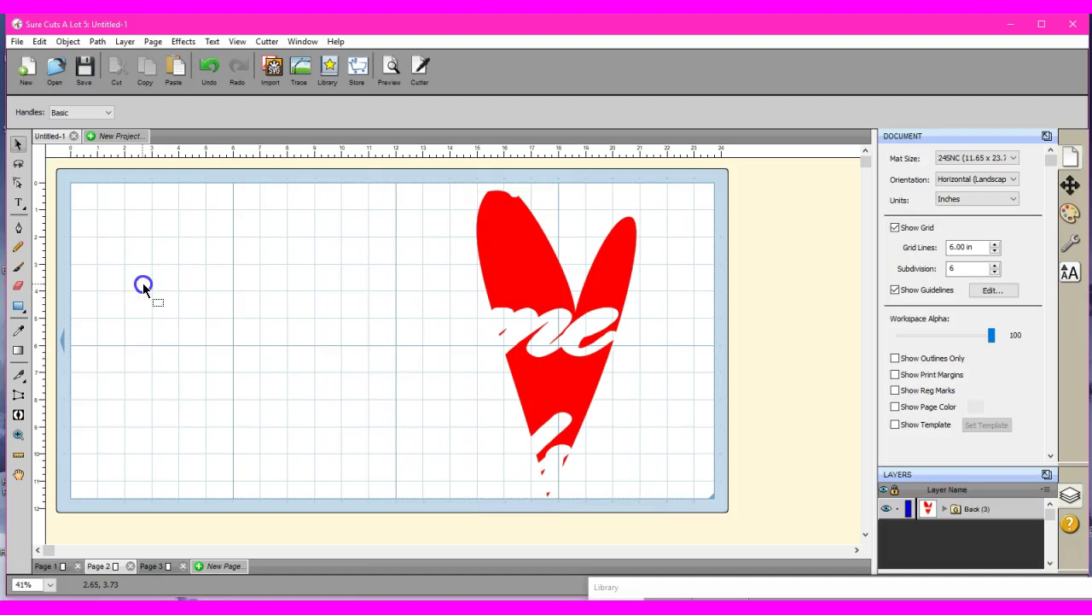
right_click(143, 282)
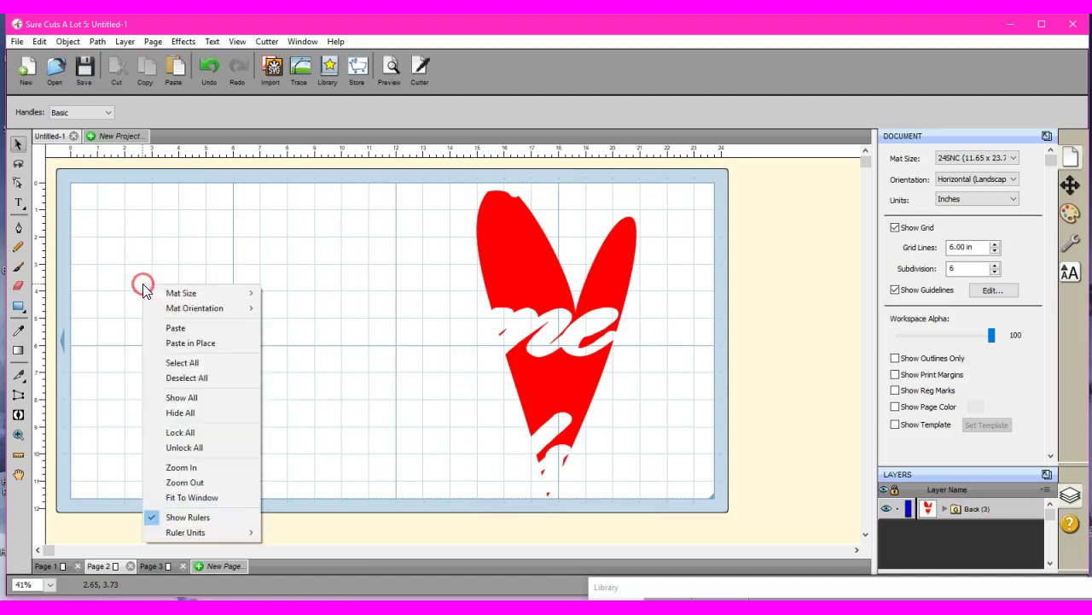
left_click(174, 329)
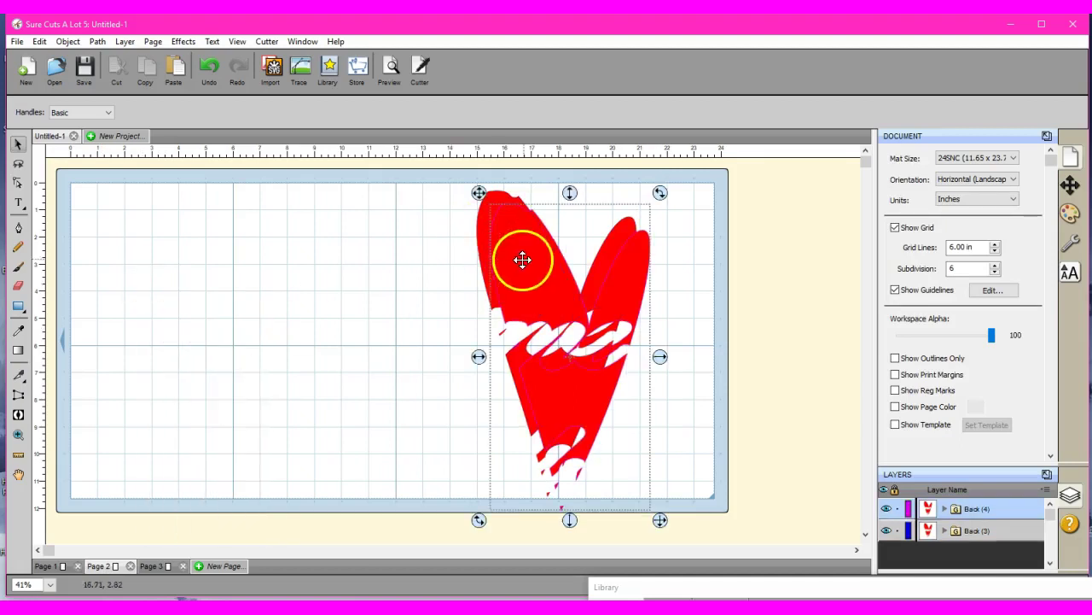
left_click_drag(459, 231, 479, 225)
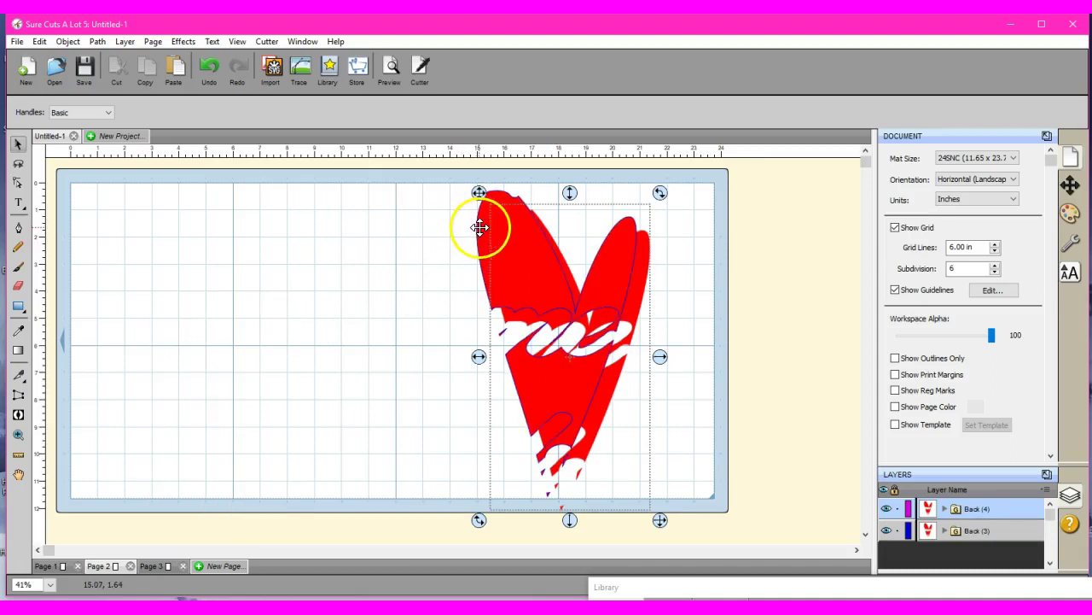
left_click_drag(479, 227, 214, 242)
key("Delete")
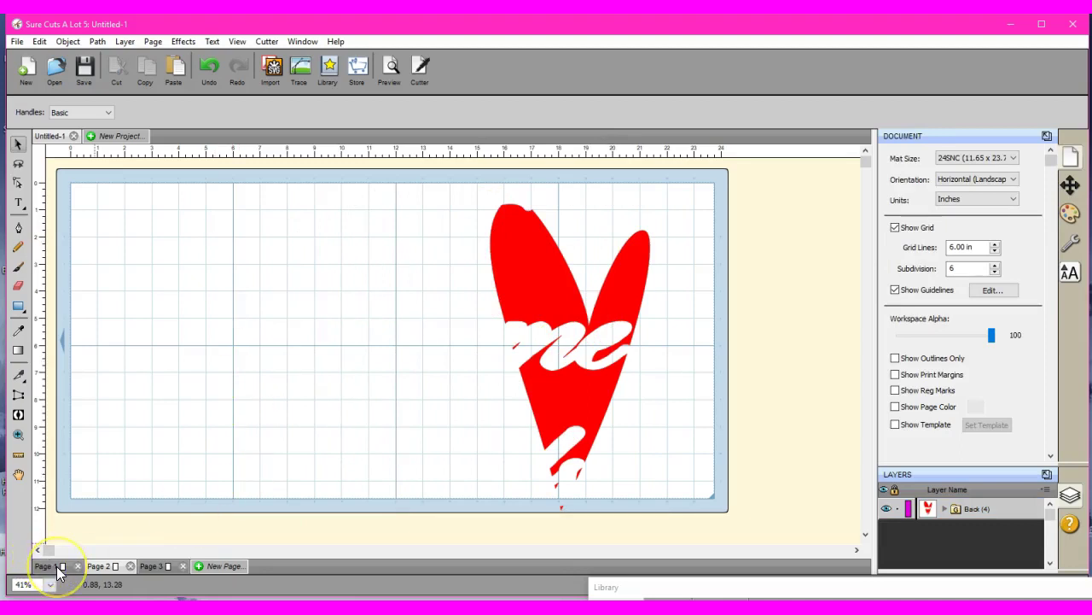
- Delete the remaining red heart from Page 2 using its right-click menu
left_click(103, 569)
left_click(541, 246)
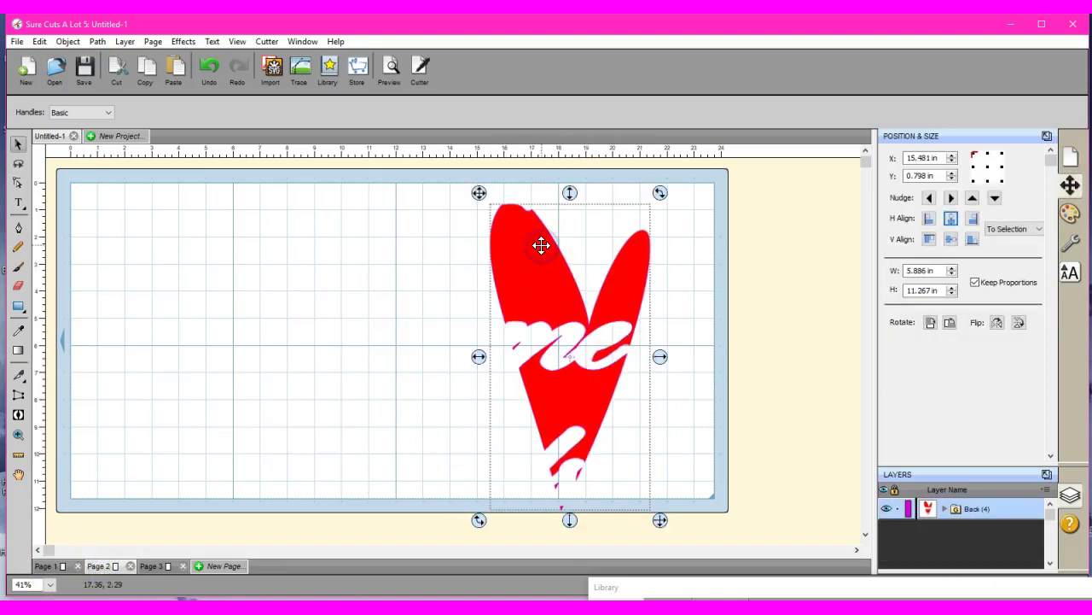
right_click(541, 245)
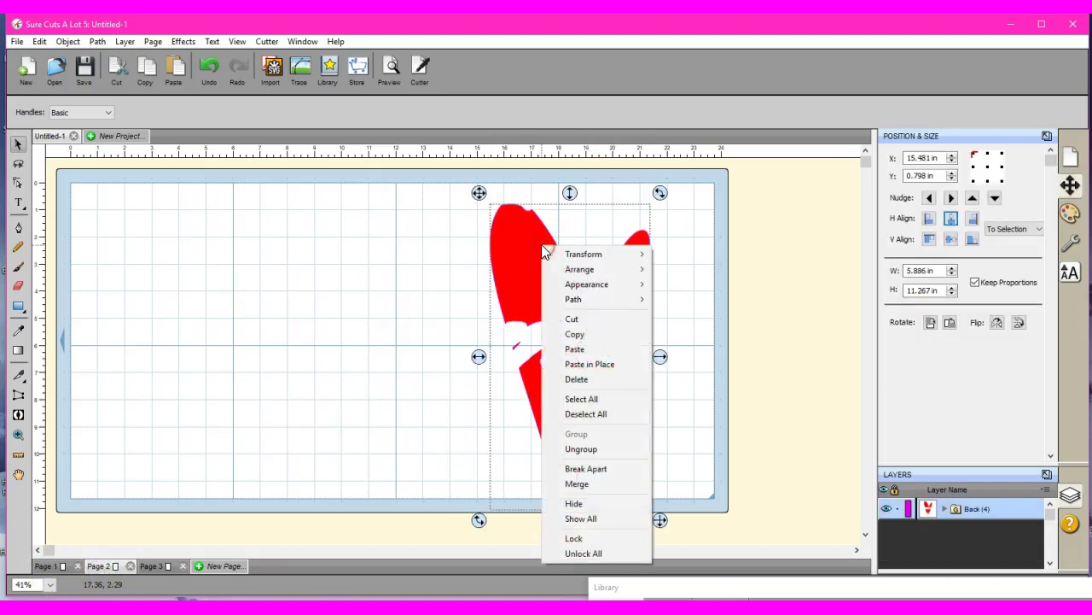
left_click(576, 380)
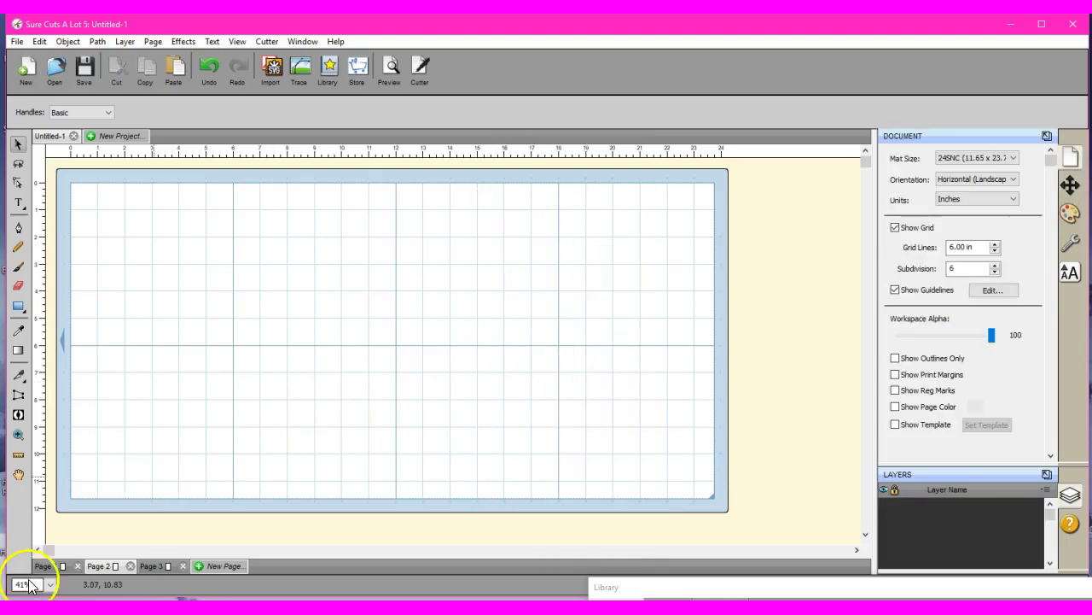
- Paste the heart in place on Page 2 and compare its position with Page 1
right_click(495, 295)
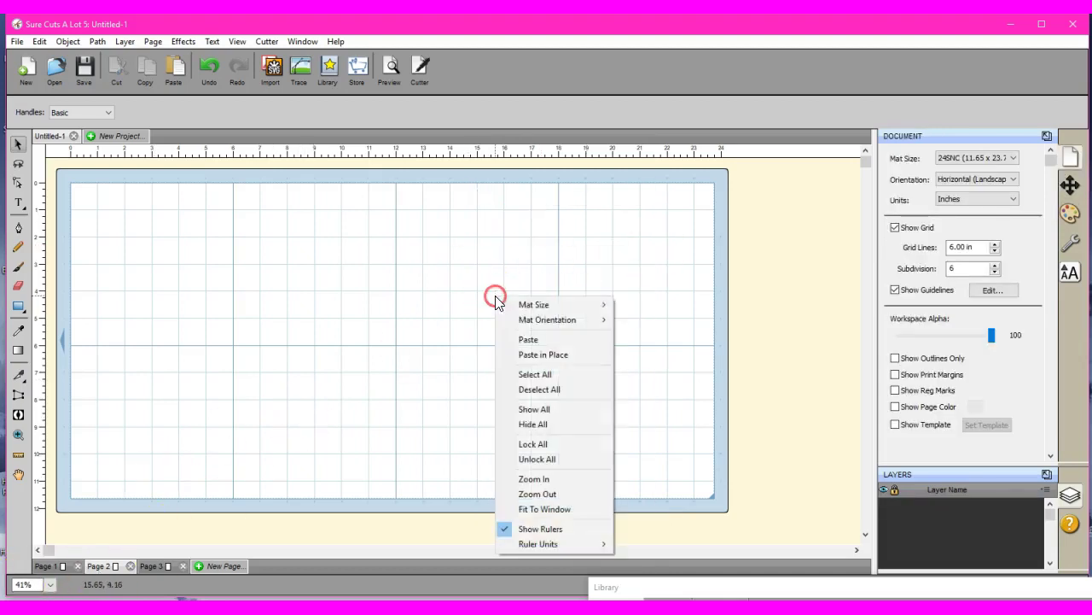
left_click(515, 354)
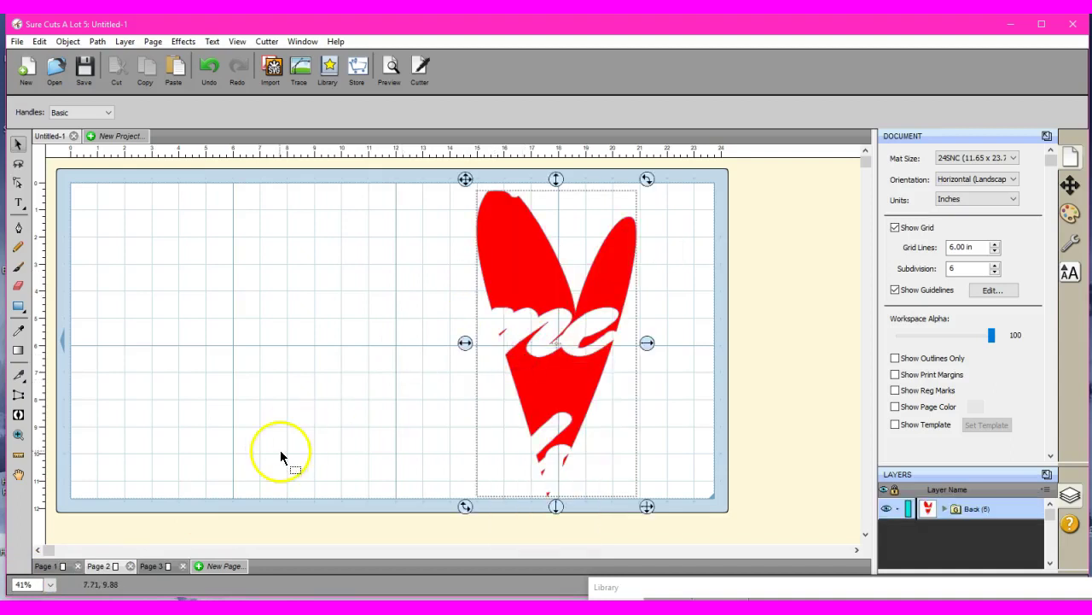
left_click(59, 568)
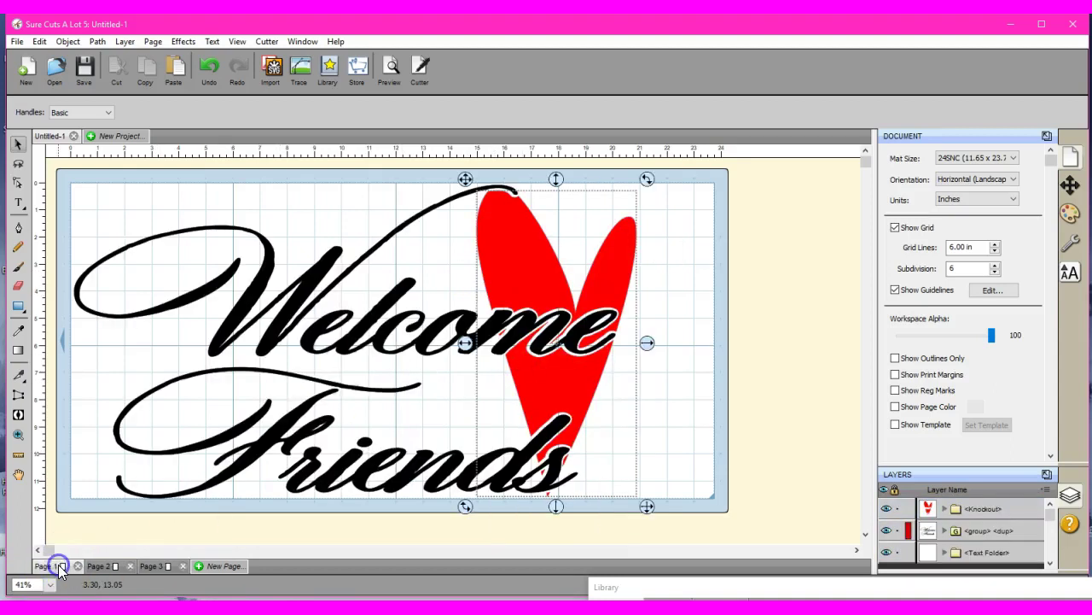
left_click(104, 567)
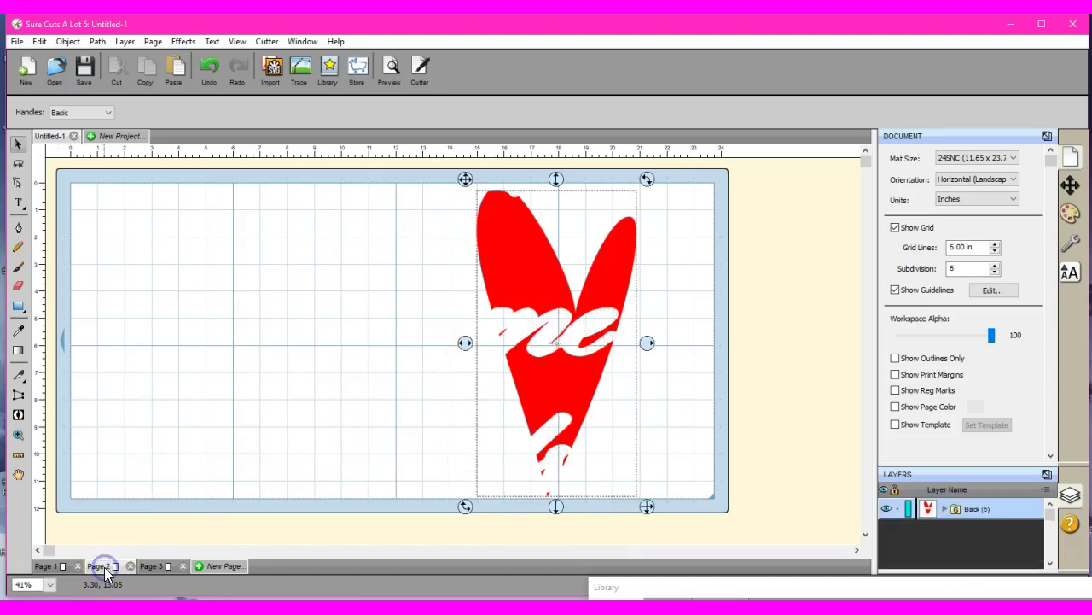
- Delete the red heart from Page 1's Welcome Friends design
left_click(61, 564)
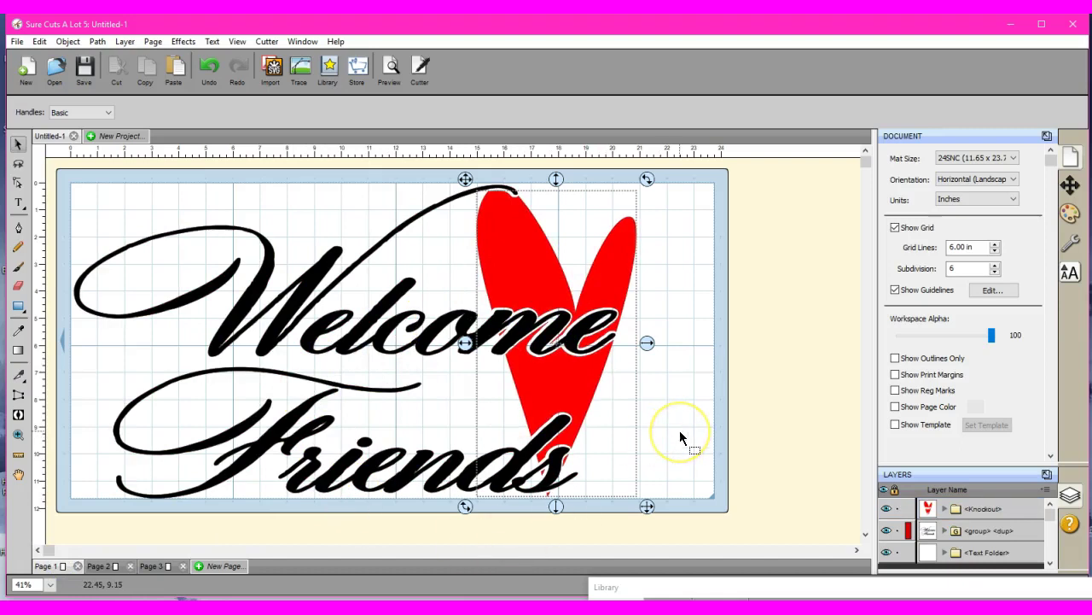
left_click(554, 322)
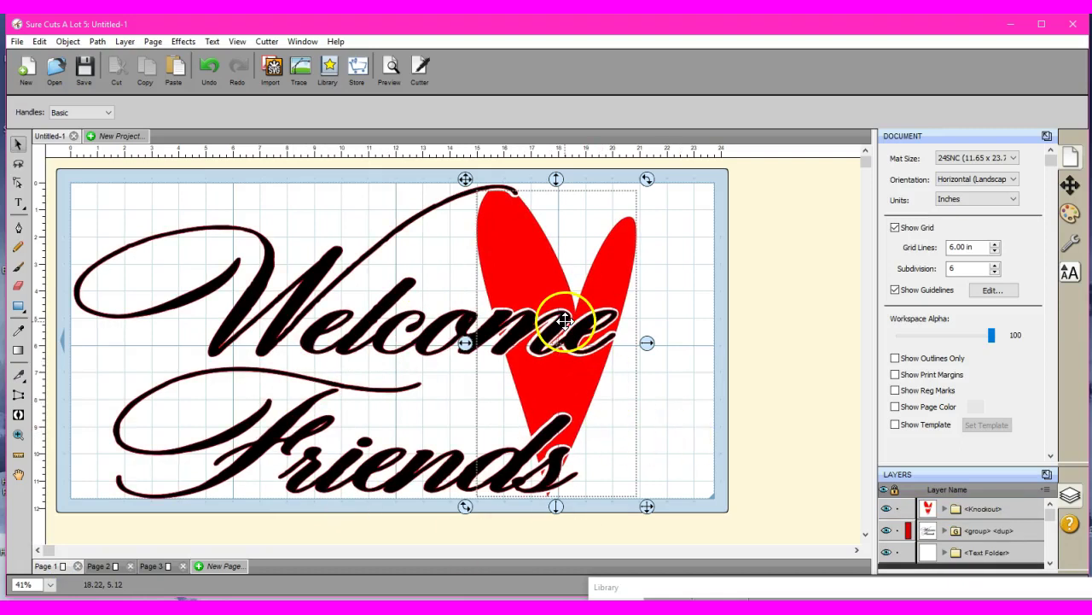
left_click(530, 270)
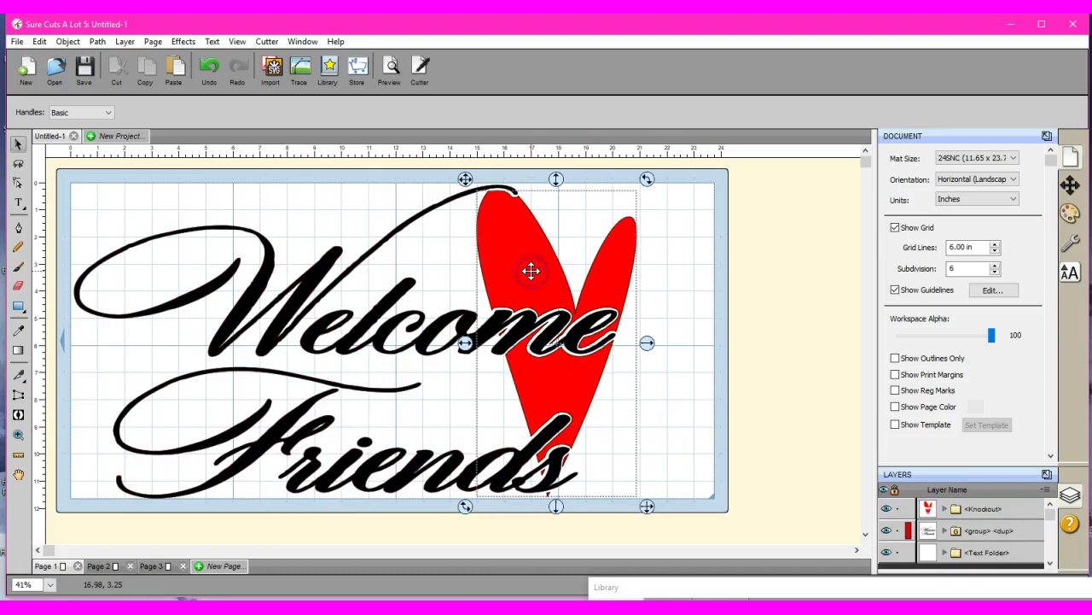
key("Delete")
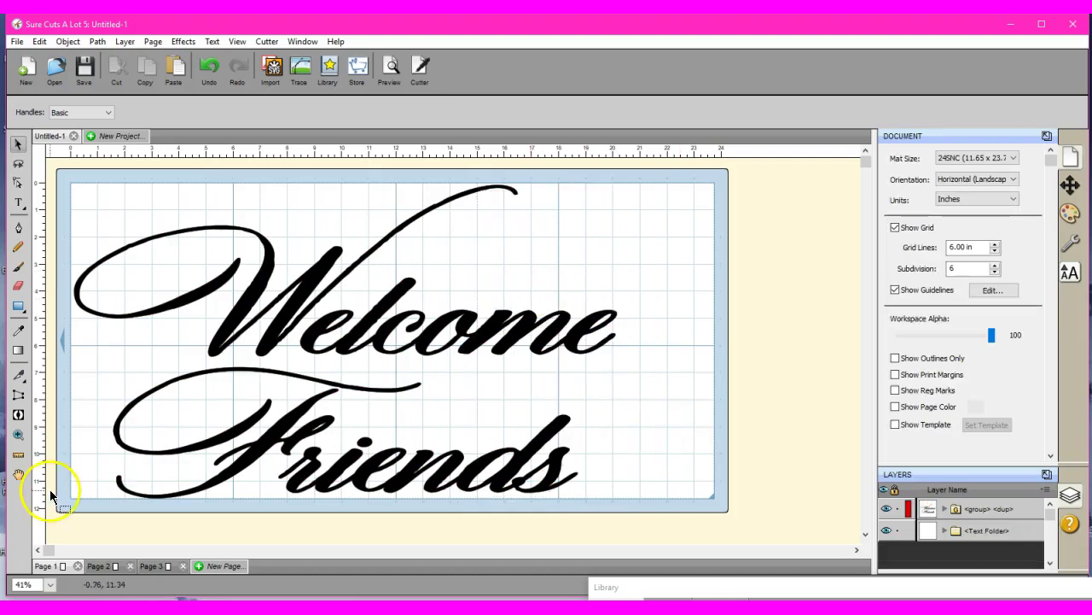
- From Page 2, save the heart through File > Export with SVG as the type
left_click(111, 565)
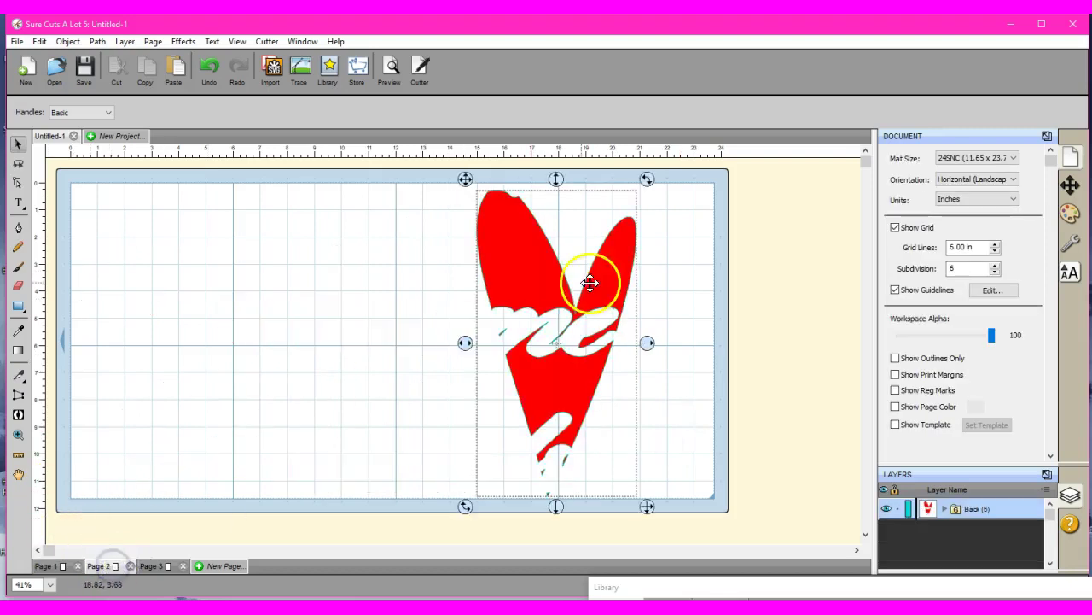
left_click(16, 41)
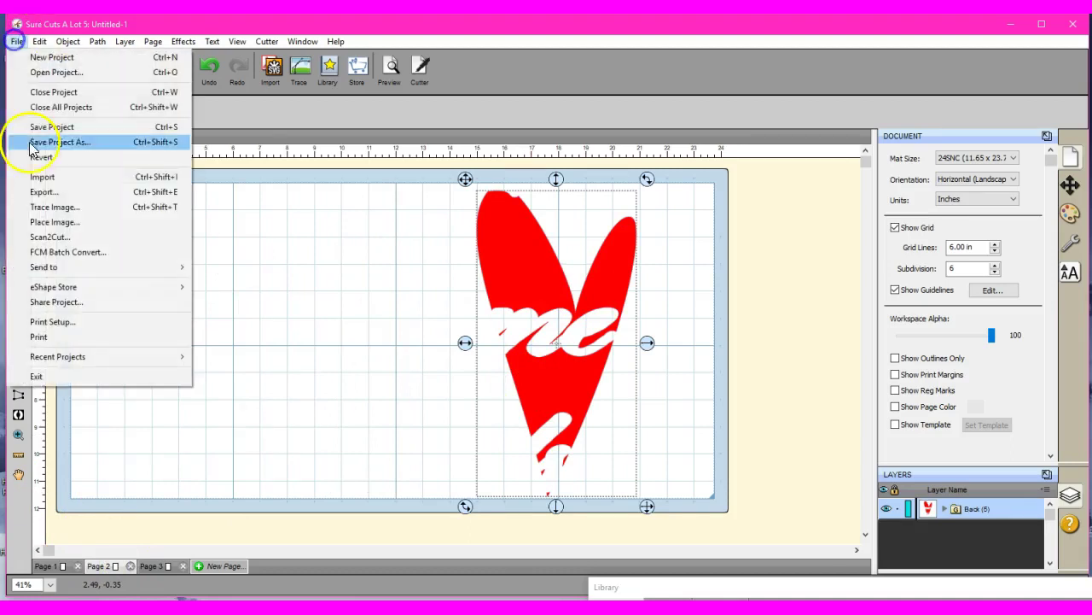
left_click(36, 193)
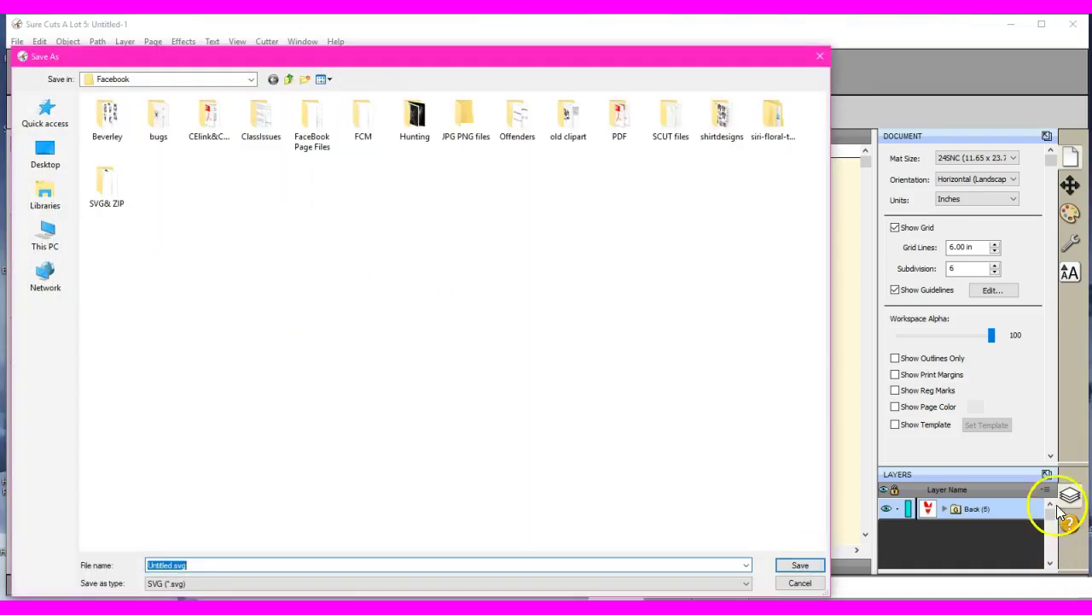
left_click(820, 58)
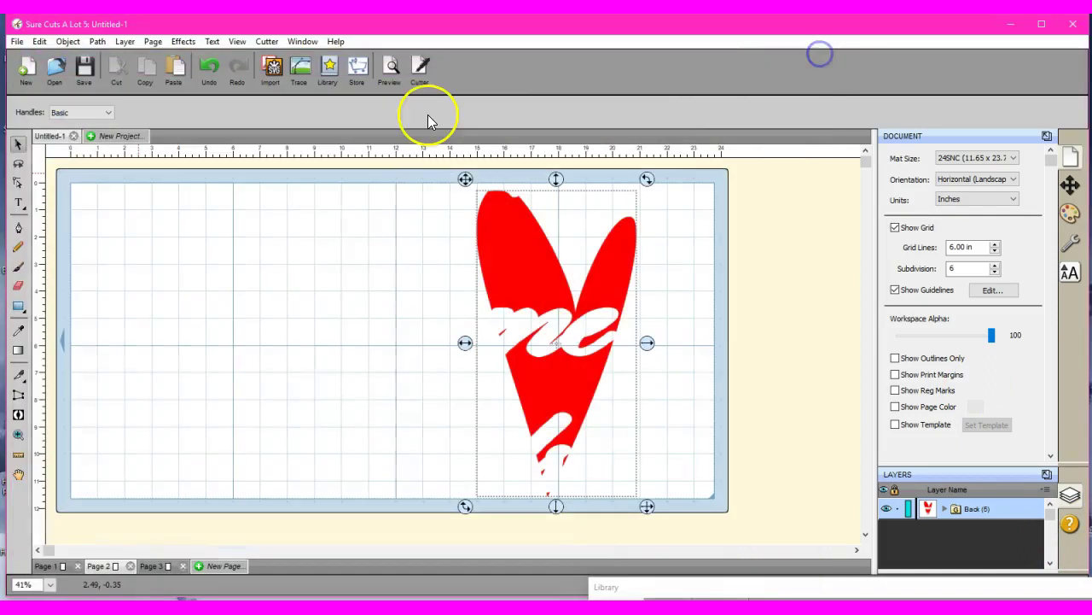
left_click(410, 364)
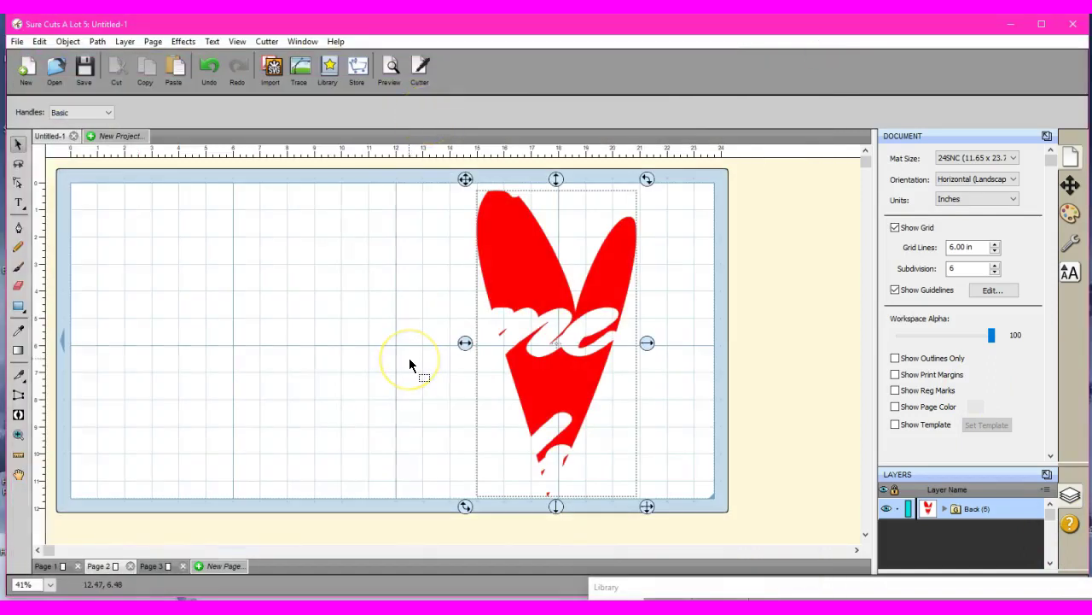
- Switch to Page 1 to view the Welcome Friends script without its heart
left_click(54, 568)
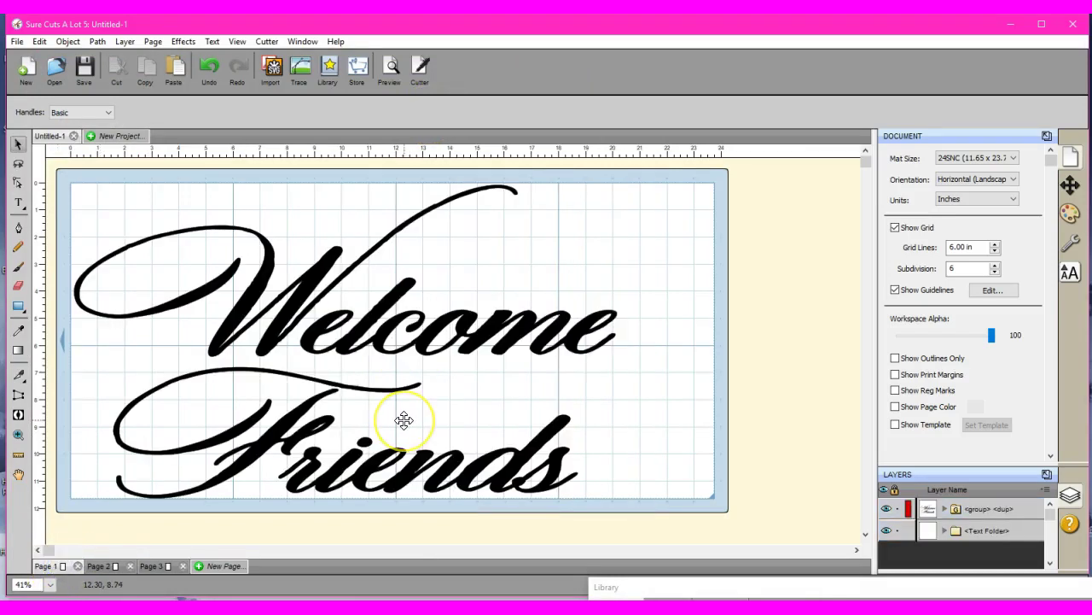